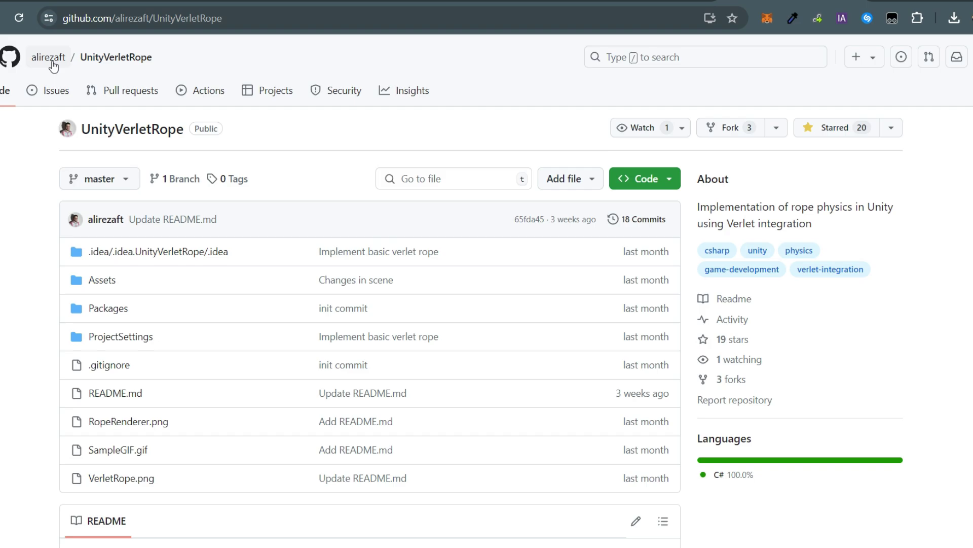
# Step: Open the green Code dropdown on the UnityVerletRope repository to reveal the HTTPS clone URL
pyautogui.click(652, 180)
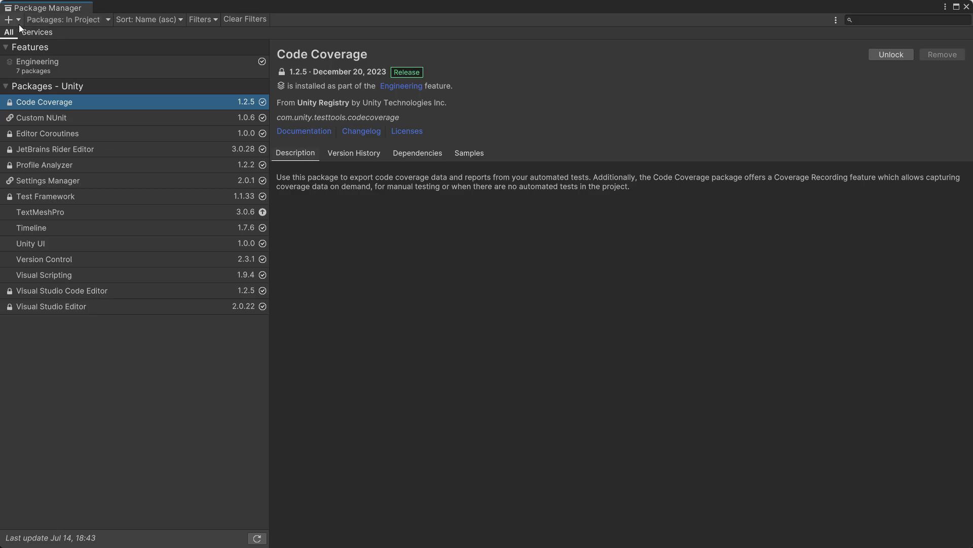
# Step: Start adding a package from a git URL through the Package Manager's + menu
pyautogui.click(18, 20)
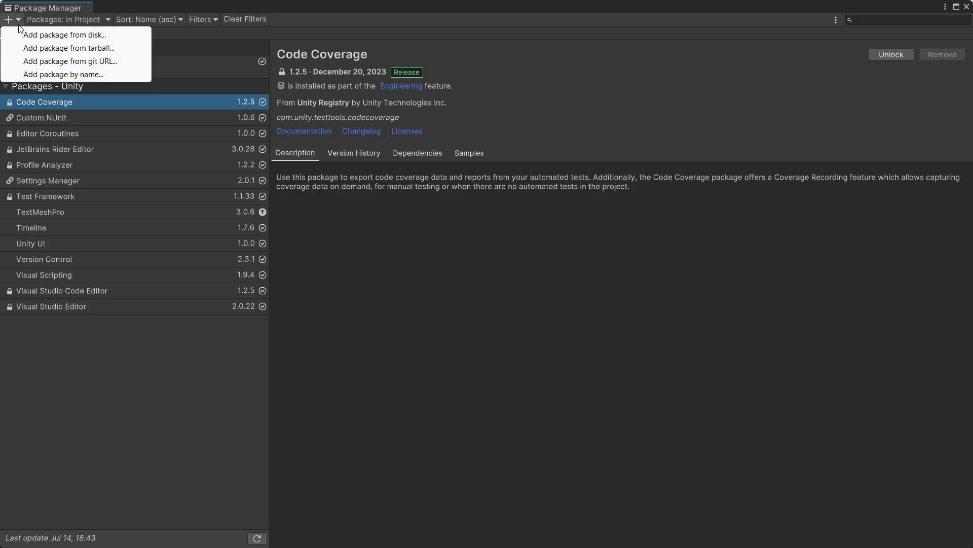
pyautogui.click(53, 63)
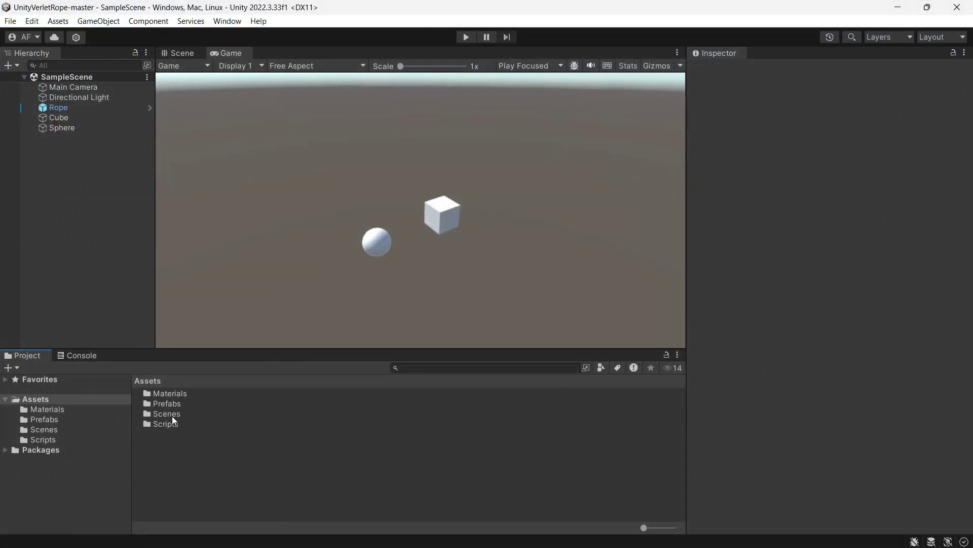
# Step: Play SampleScene from Assets/Scenes and orbit the Scene view around the cube, rope and sphere
pyautogui.doubleClick(172, 415)
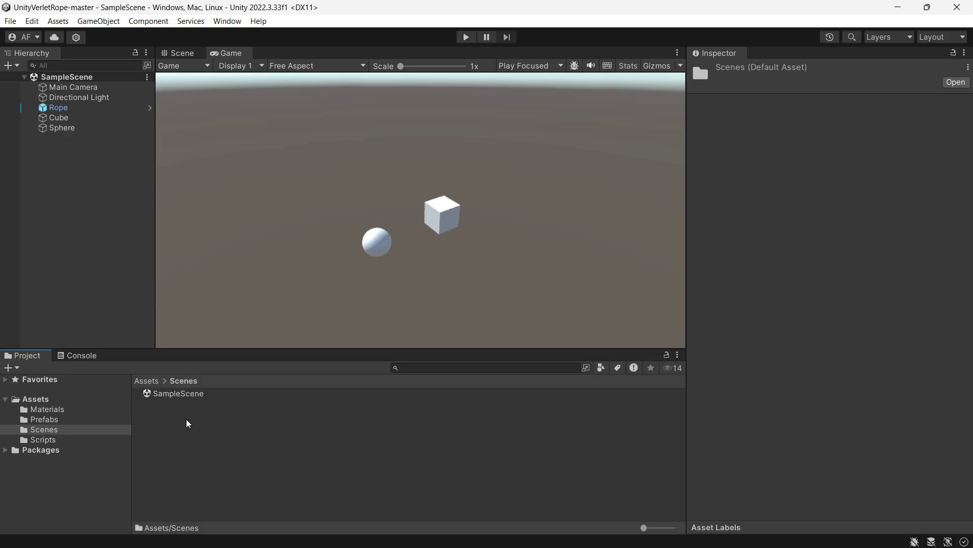
pyautogui.click(170, 395)
pyautogui.click(152, 381)
pyautogui.click(466, 37)
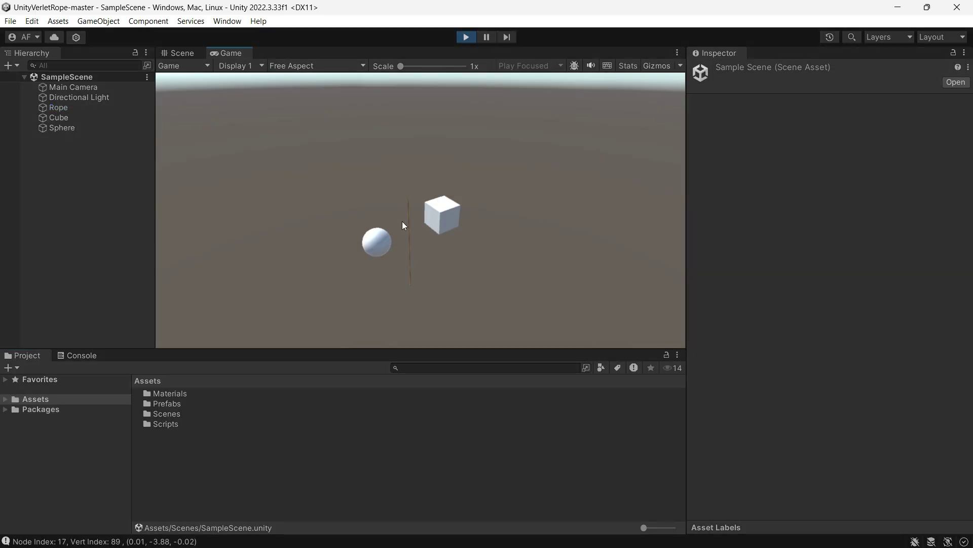
pyautogui.click(179, 53)
pyautogui.moveTo(447, 263)
pyautogui.mouseDown(button='right')
pyautogui.moveTo(428, 279)
pyautogui.moveTo(471, 273)
pyautogui.moveTo(439, 260)
pyautogui.mouseUp(button='right')
# Step: Select and frame the Rope, then drag it left during play so it swings
pyautogui.click(61, 107)
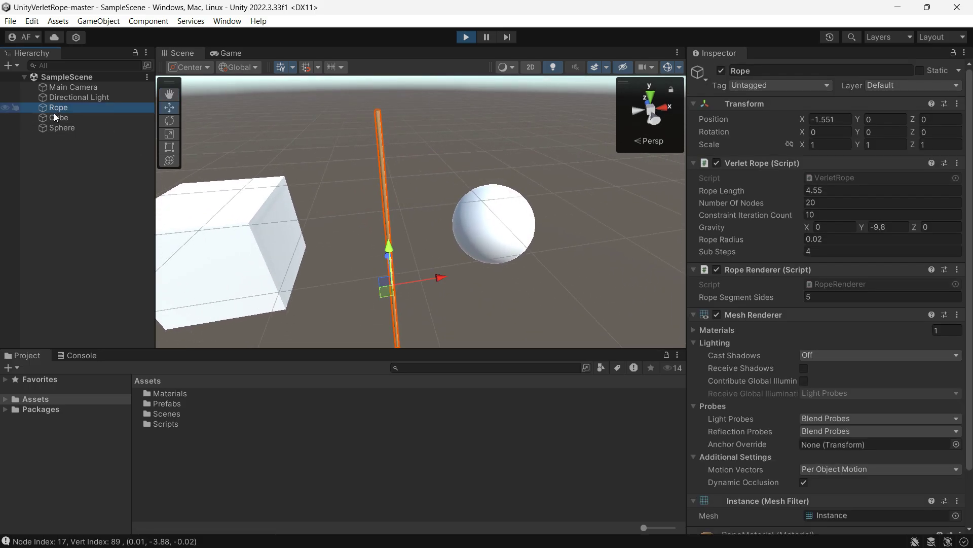
pyautogui.press('f')
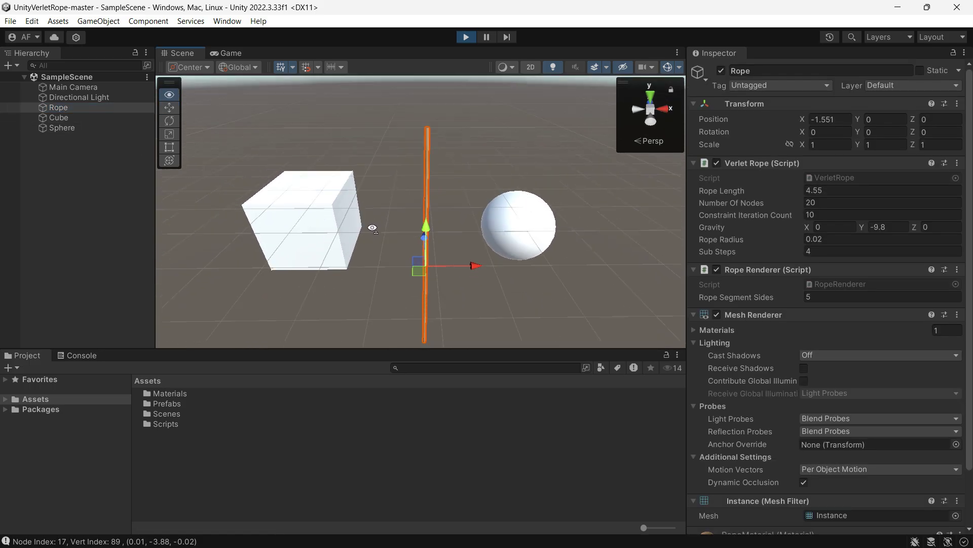
pyautogui.moveTo(472, 263); pyautogui.dragTo(573, 302)
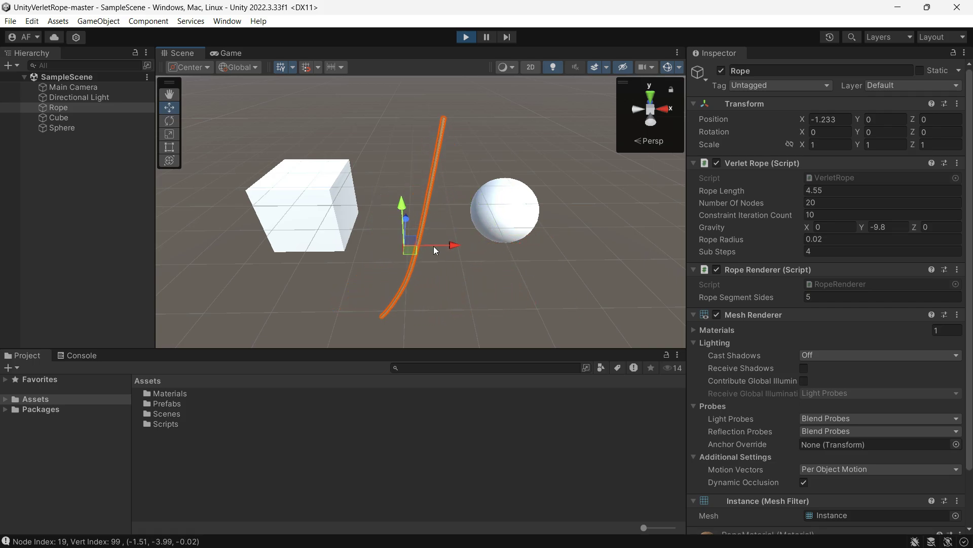
pyautogui.keyDown('alt'); pyautogui.moveTo(435, 245); pyautogui.dragTo(478, 261); pyautogui.keyUp('alt')
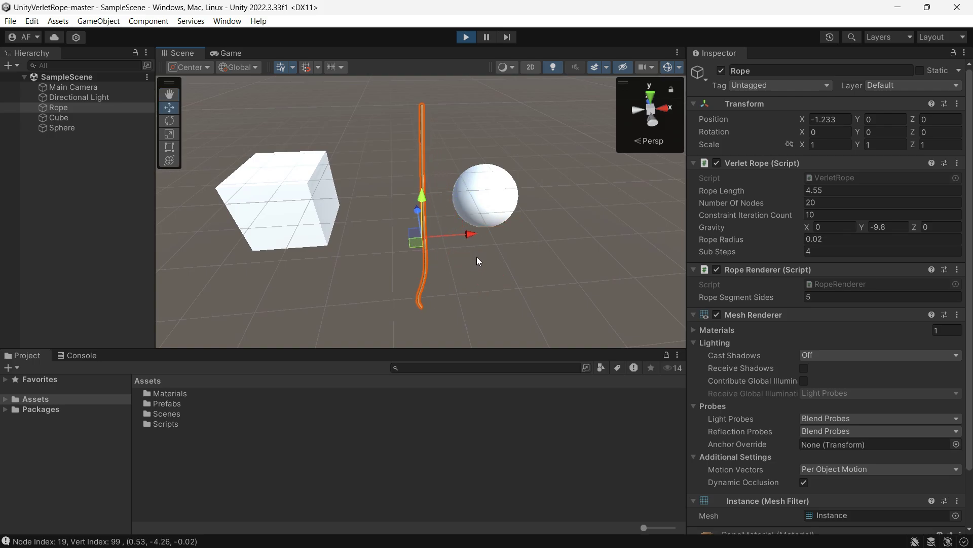
# Step: Reselect the Rope and lift it upward so it swings beside the sphere
pyautogui.click(375, 192)
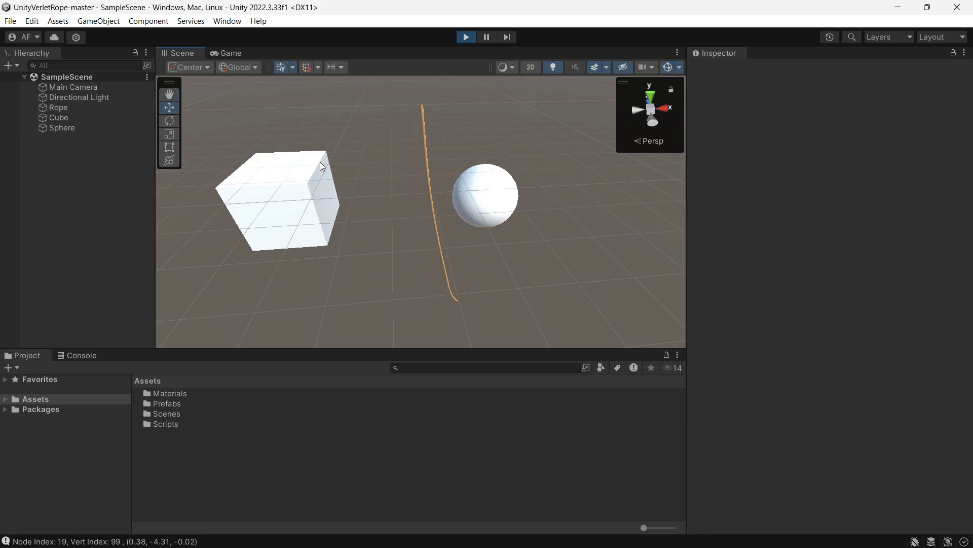
pyautogui.click(70, 108)
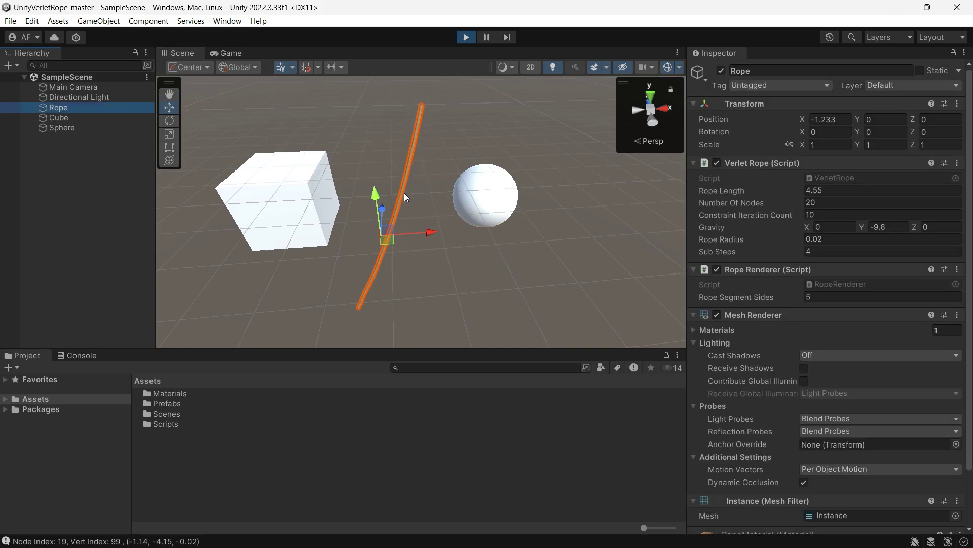
pyautogui.moveTo(385, 194); pyautogui.dragTo(417, 184)
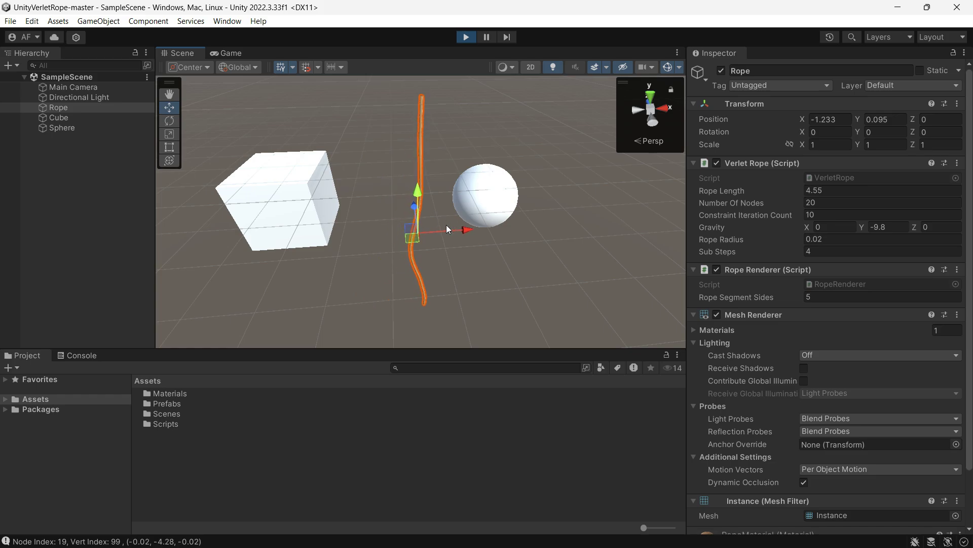
# Step: Stop play, set Verlet Rope's Rope Length to 8, and test-run the longer rope
pyautogui.hotkey('ctrl', 'p')
pyautogui.scroll(-2, 768, 304)
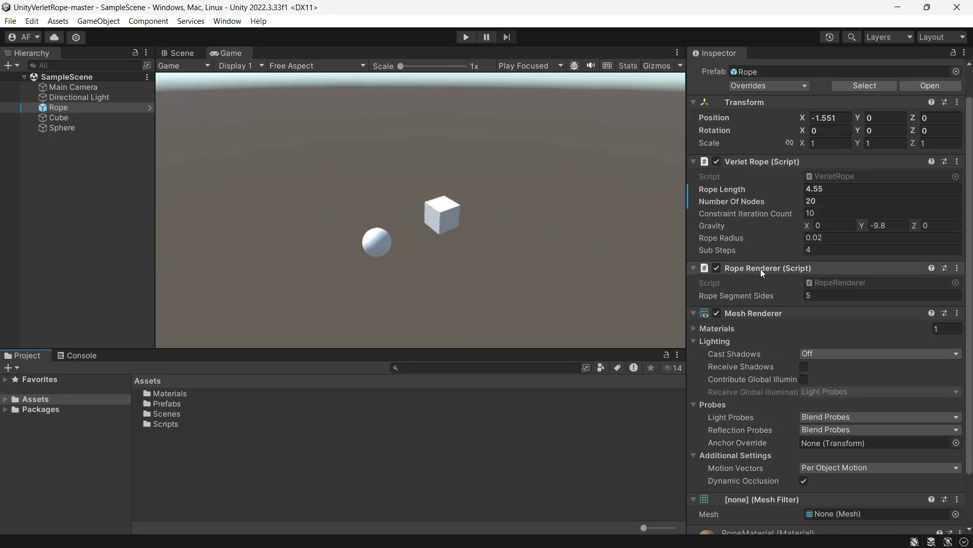
pyautogui.scroll(-2, 768, 274)
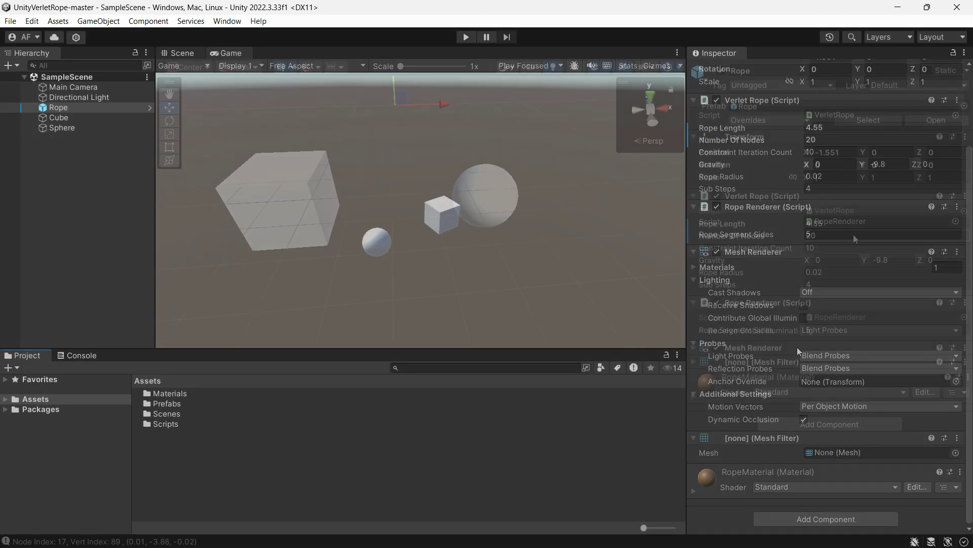
pyautogui.click(853, 234)
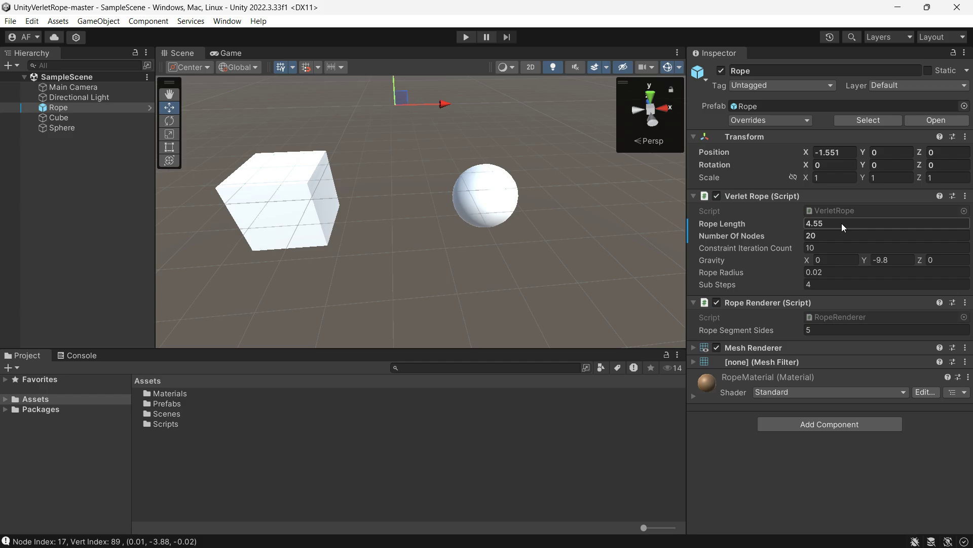
pyautogui.click(838, 223)
pyautogui.hotkey('ctrl', 'p')
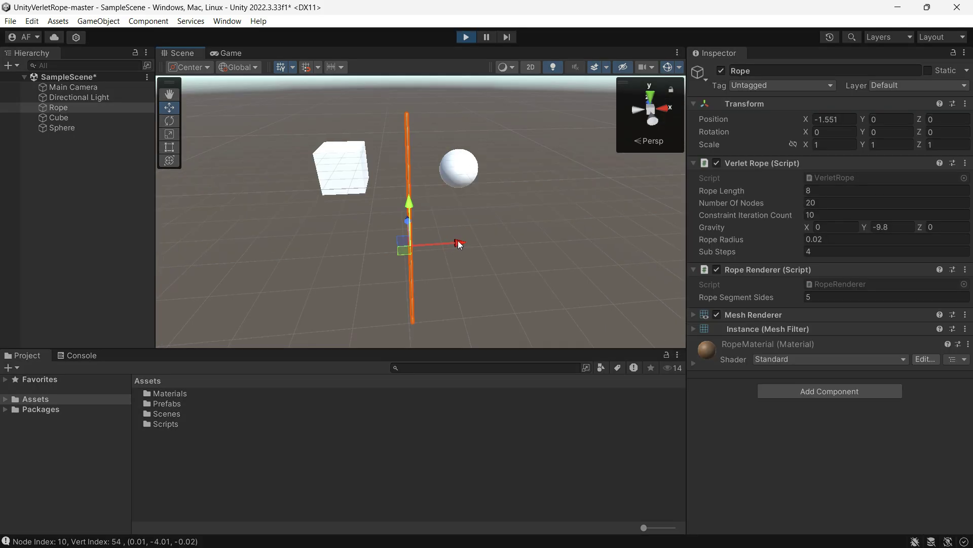
pyautogui.hotkey('ctrl', 'p')
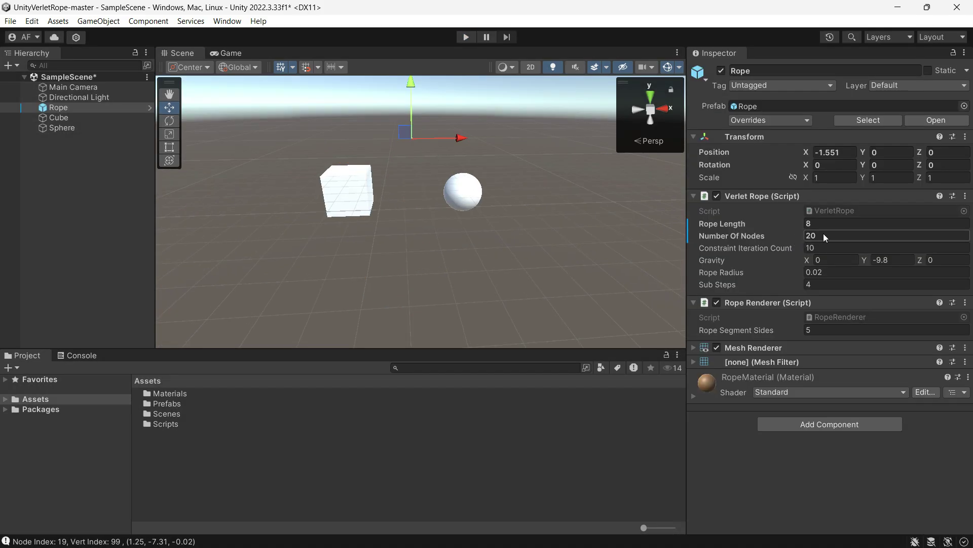
# Step: Set Number Of Nodes to 50, run, and drag the rope to drape over the sphere
pyautogui.click(823, 233)
pyautogui.write('50')
pyautogui.click(466, 39)
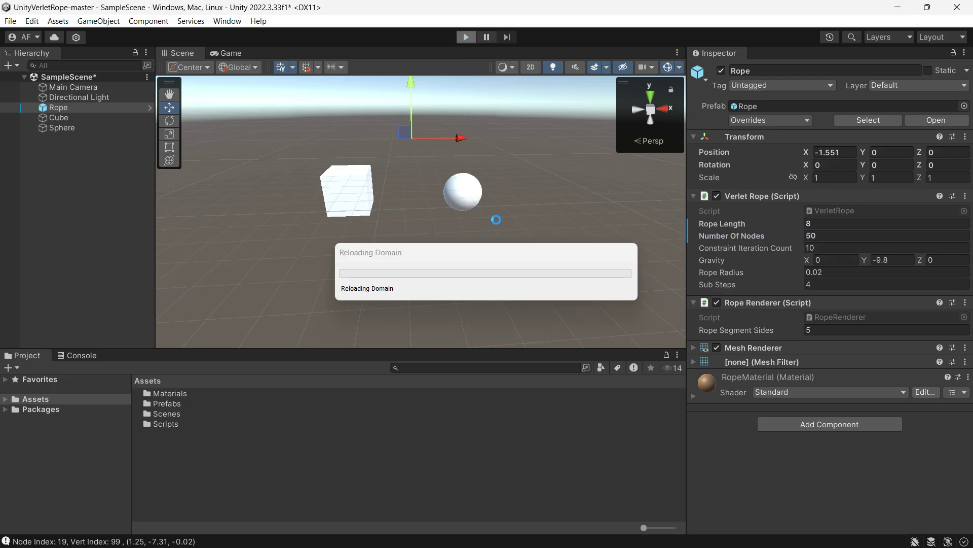
pyautogui.moveTo(387, 269); pyautogui.dragTo(432, 239)
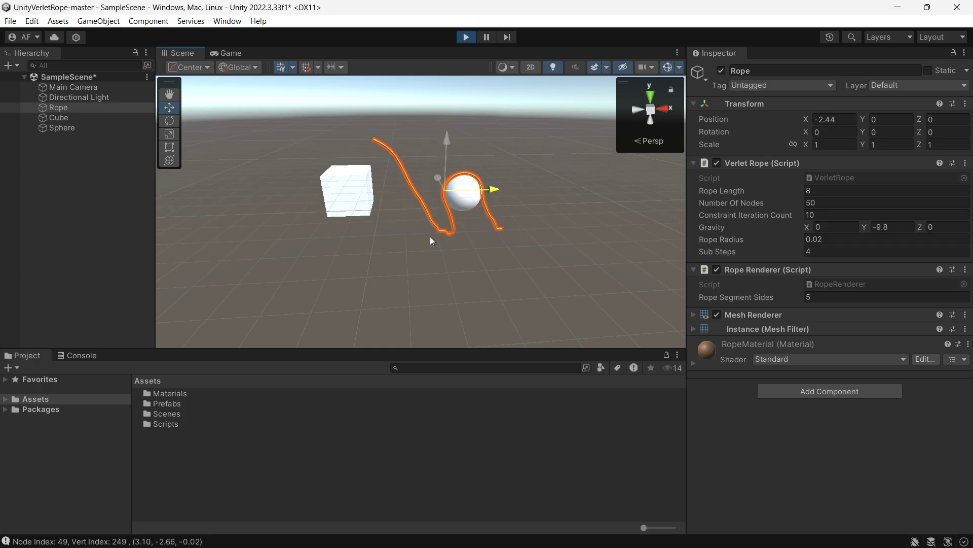
pyautogui.hotkey('ctrl', 'p')
pyautogui.click(818, 246)
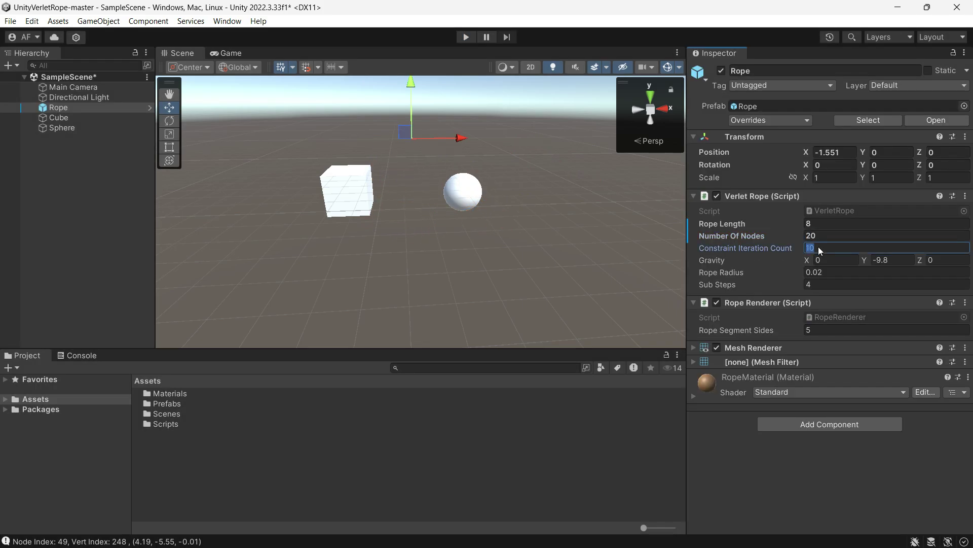
# Step: Set Constraint Iteration Count to 15, Rope Radius to 0.05 and Sub Steps to 5
pyautogui.write('15')
pyautogui.click(716, 265)
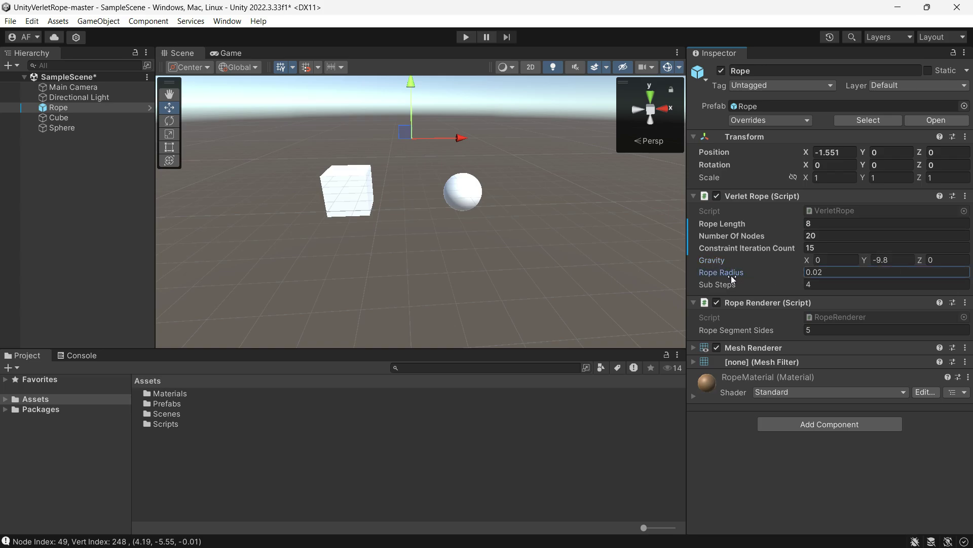
pyautogui.doubleClick(822, 273)
pyautogui.write('2')
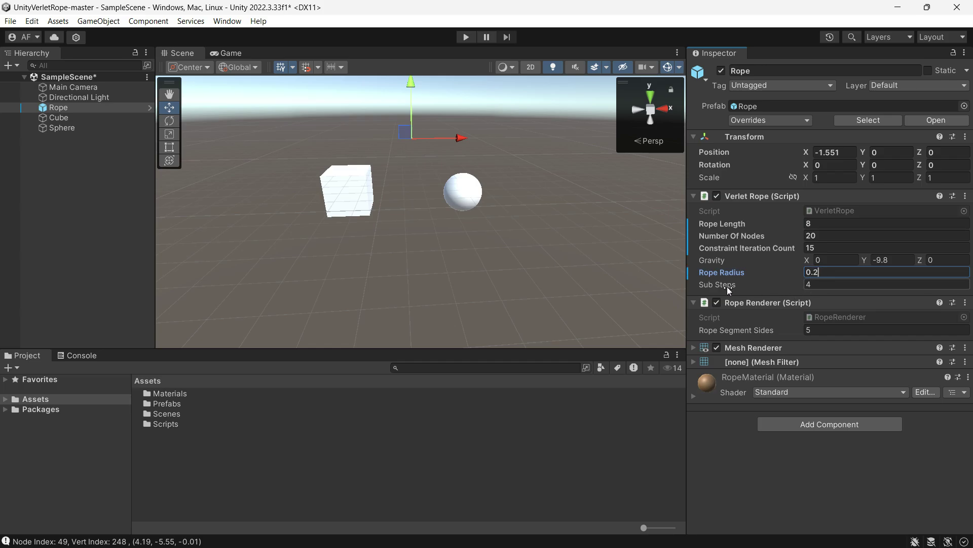
pyautogui.click(727, 287)
pyautogui.moveTo(793, 287)
pyautogui.mouseDown()
pyautogui.moveTo(814, 286)
pyautogui.moveTo(789, 292)
pyautogui.mouseUp()
# Step: Run the scene and drag the retuned rope left in the Scene view to swing it
pyautogui.click(466, 36)
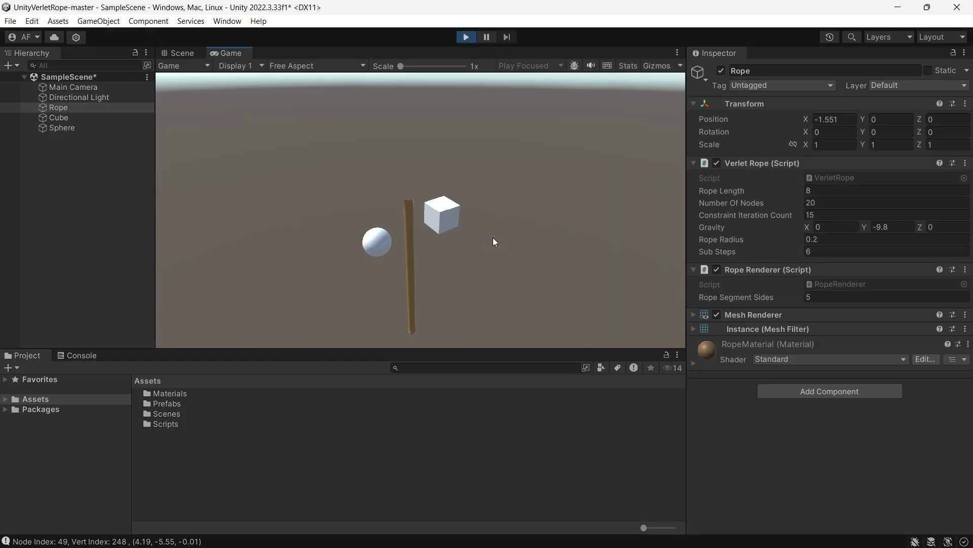
pyautogui.click(193, 53)
pyautogui.moveTo(460, 267); pyautogui.dragTo(598, 247)
# Step: Frame the rope, replay, nudge it sideways along X to check bending, then stop playback
pyautogui.hotkey('ctrl', 'p')
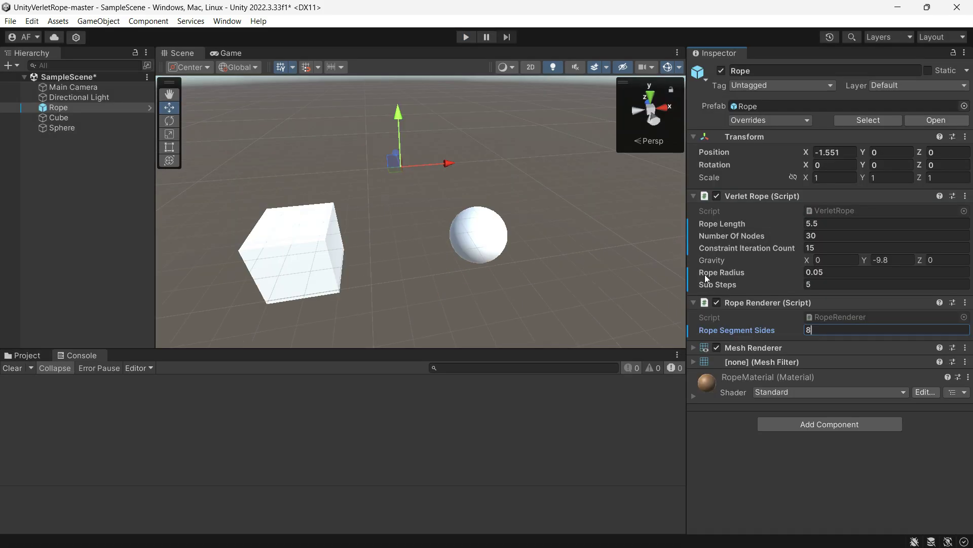
pyautogui.press('f')
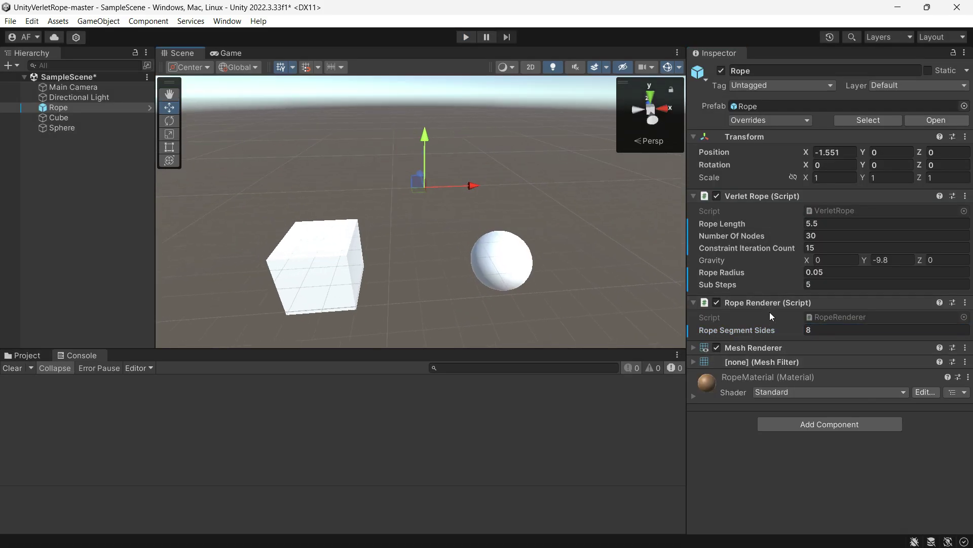
pyautogui.click(464, 37)
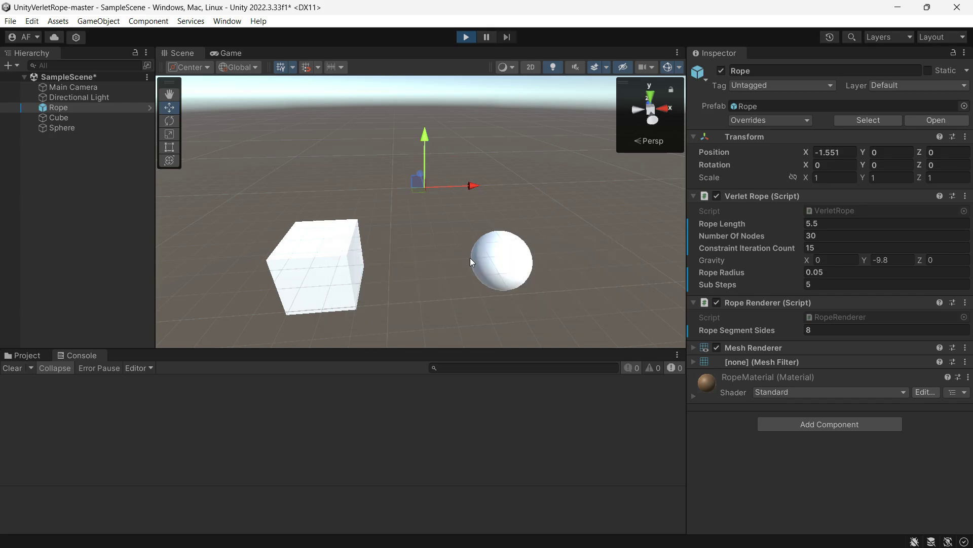
pyautogui.click(182, 53)
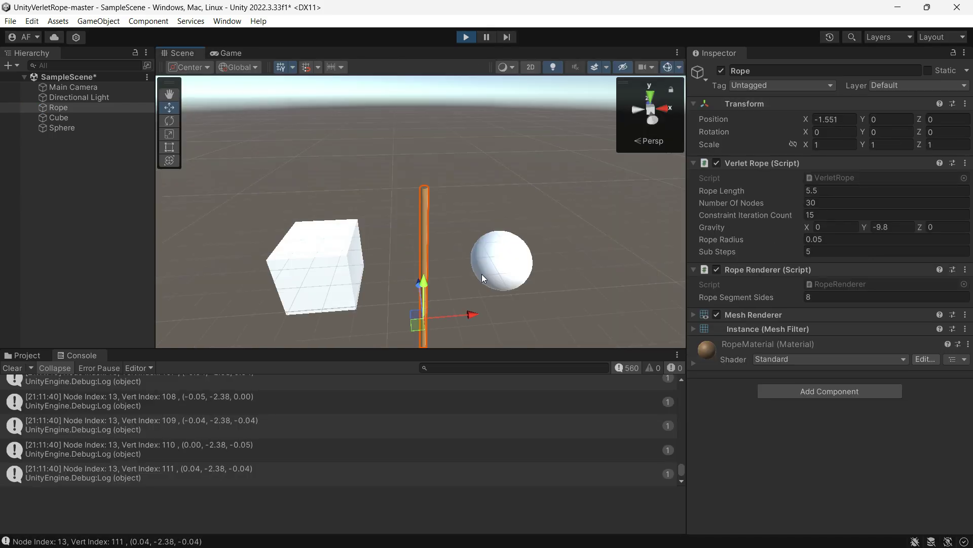
pyautogui.moveTo(467, 315)
pyautogui.mouseDown()
pyautogui.moveTo(383, 311)
pyautogui.moveTo(469, 312)
pyautogui.mouseUp()
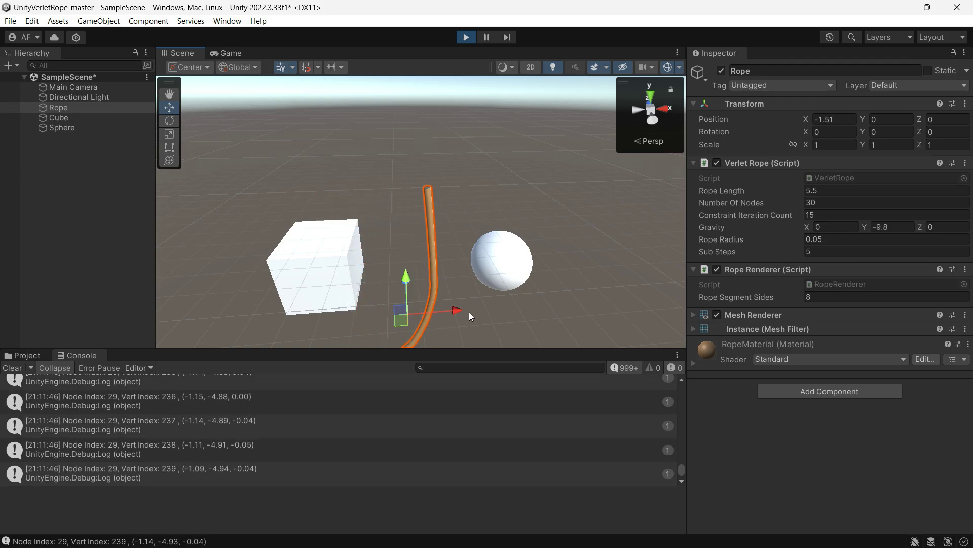
pyautogui.hotkey('ctrl', 'p')
pyautogui.click(166, 430)
pyautogui.scroll(8, 191, 432)
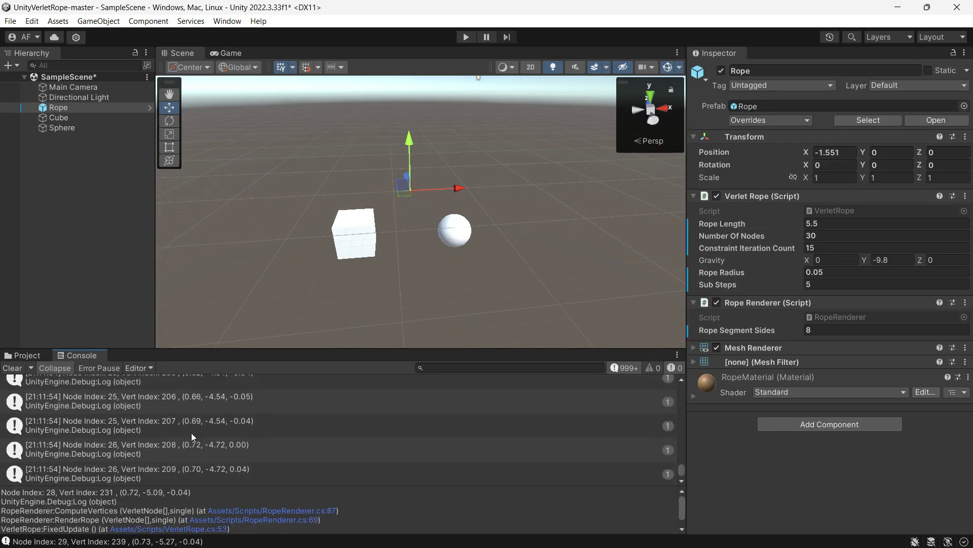
# Step: Open RopeRenderer.cs in Visual Studio via the Rope Renderer component's Edit Script option
pyautogui.click(965, 302)
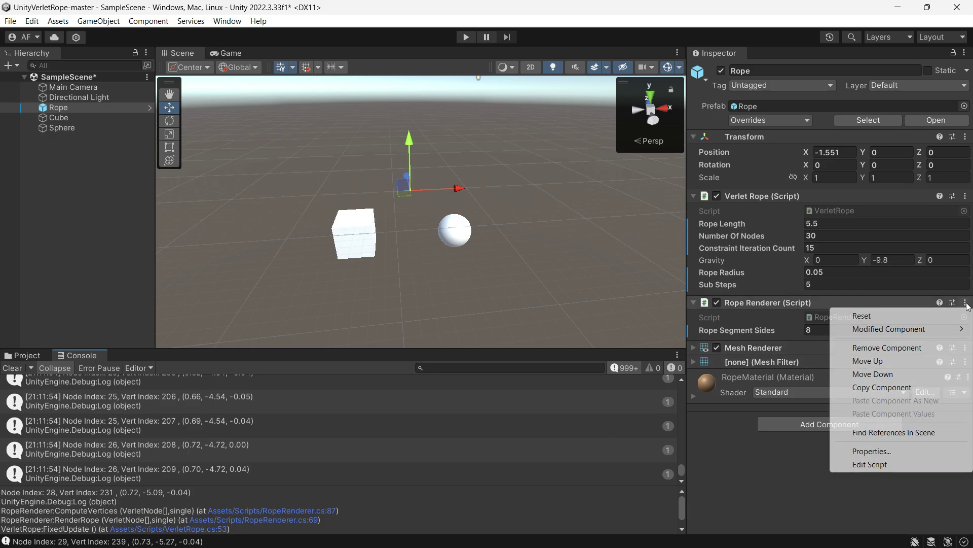
pyautogui.click(869, 465)
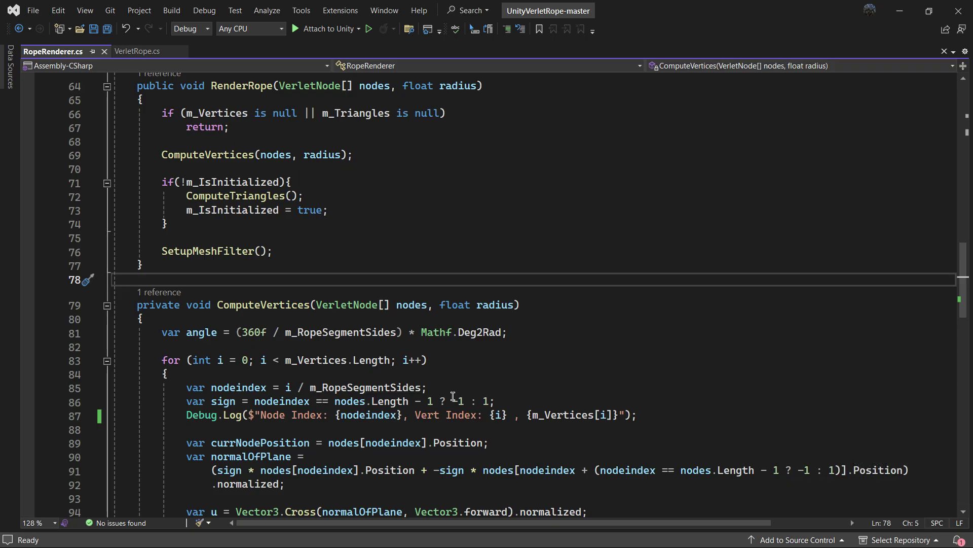
pyautogui.scroll(-4, 452, 395)
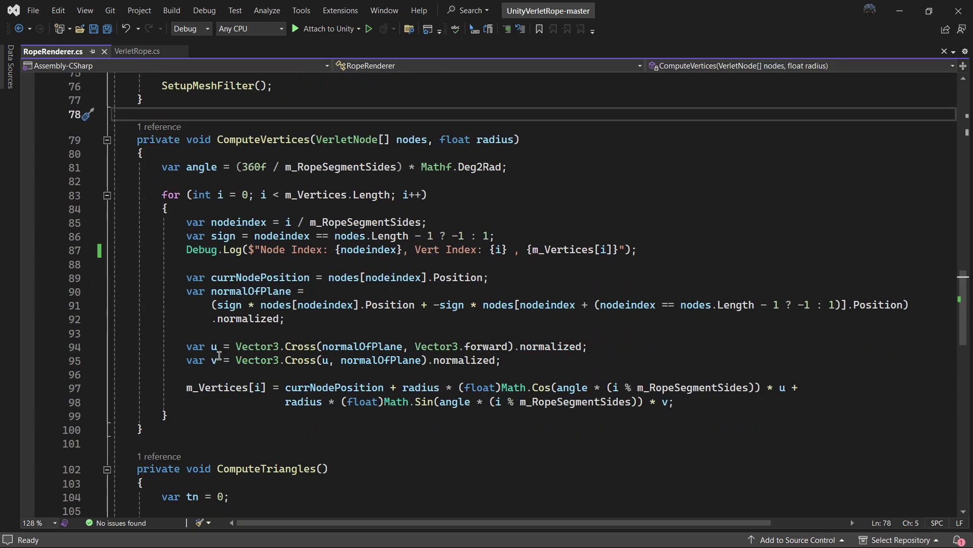
# Step: Comment out the Debug.Log line 87 in ComputeVertices with Ctrl+K, Ctrl+C
pyautogui.click(182, 251)
pyautogui.doubleClick(266, 141)
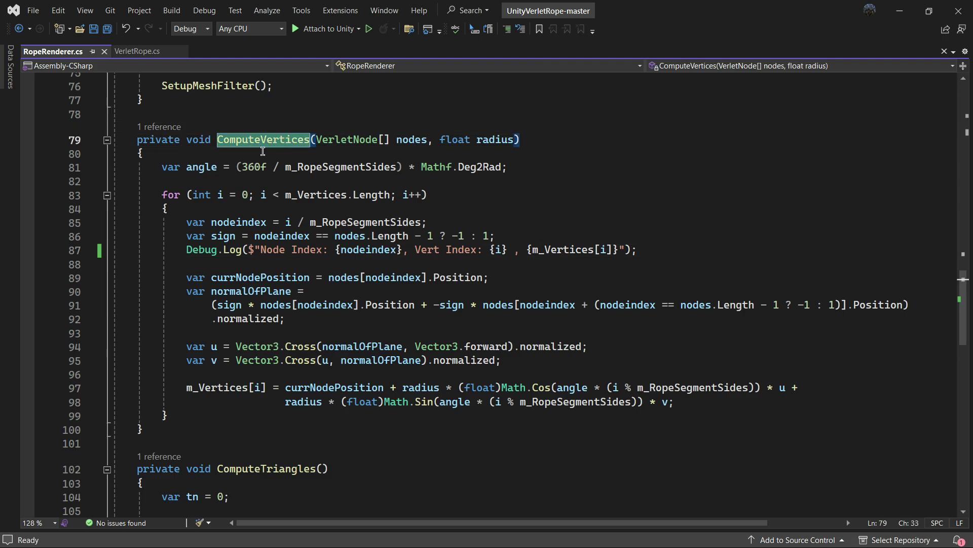
pyautogui.click(187, 256)
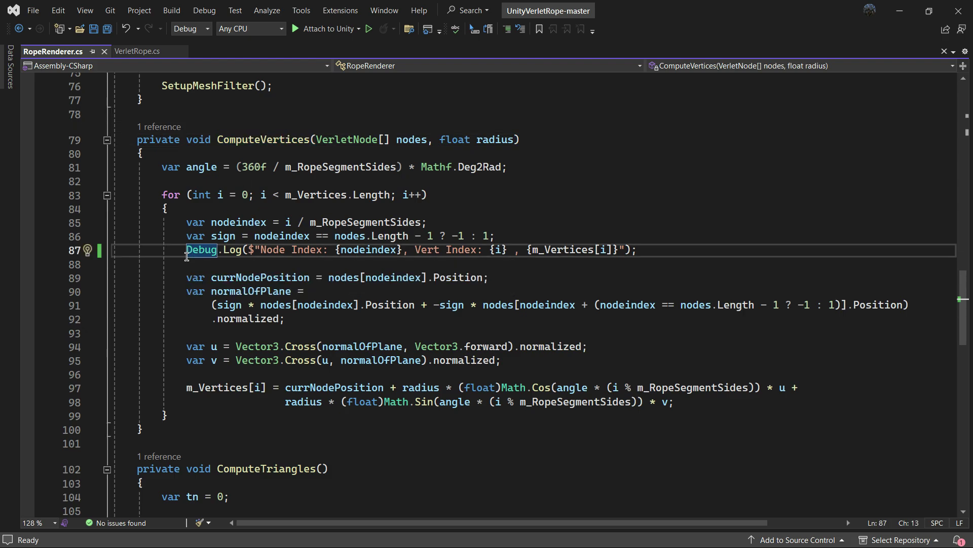
pyautogui.hotkey('ctrl', 'k')
pyautogui.hotkey('ctrl', 'c')
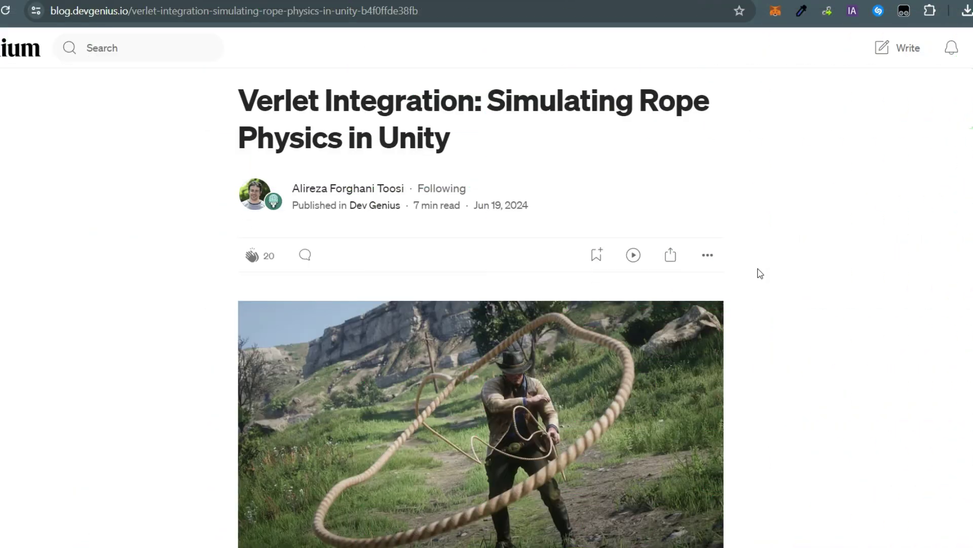
pyautogui.scroll(-4, 759, 272)
pyautogui.scroll(-15, 760, 273)
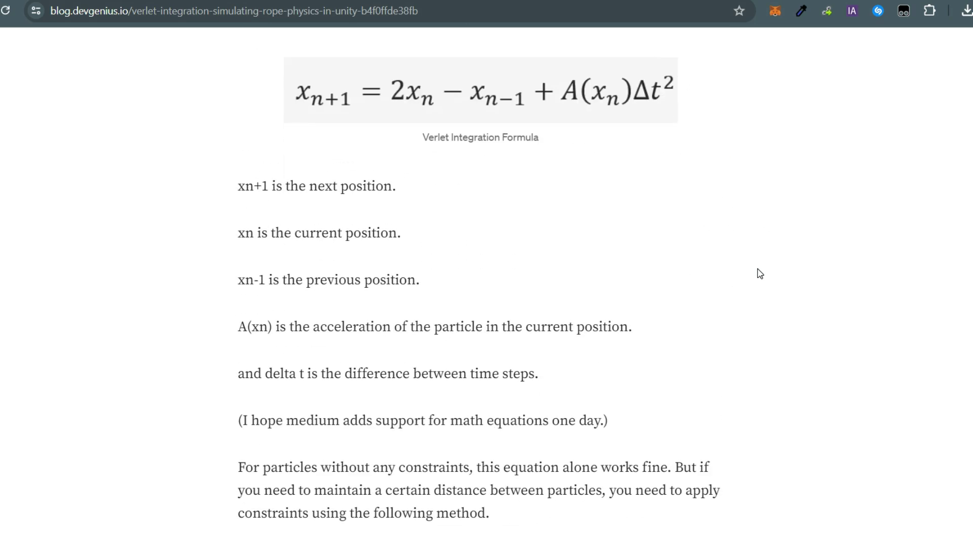
pyautogui.scroll(3, 760, 273)
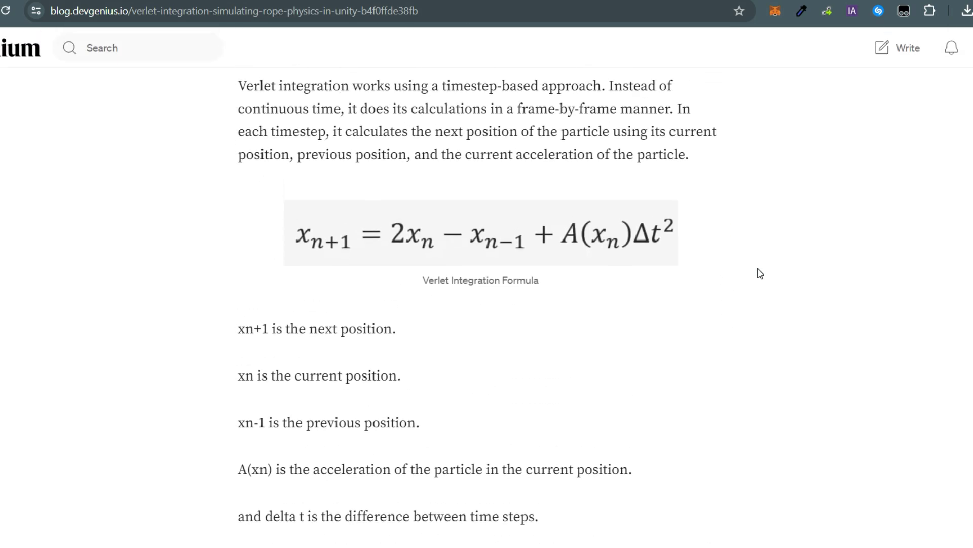
pyautogui.scroll(-10, 760, 273)
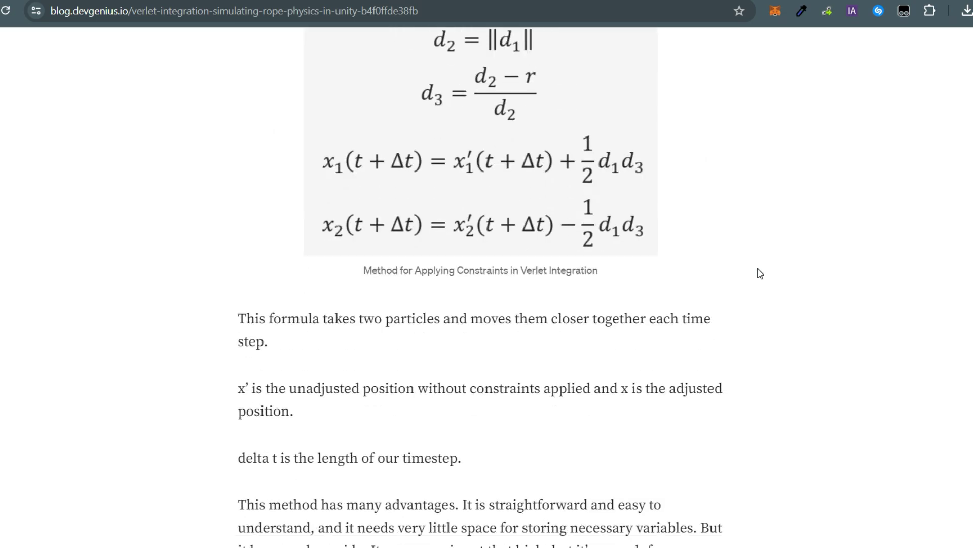
pyautogui.scroll(3, 760, 274)
pyautogui.scroll(-15, 760, 273)
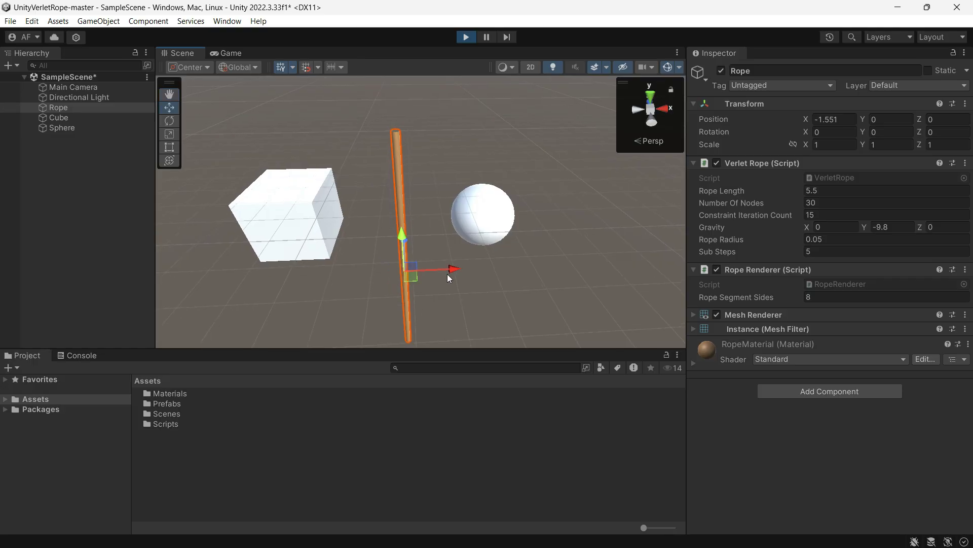
pyautogui.moveTo(448, 274); pyautogui.dragTo(553, 257)
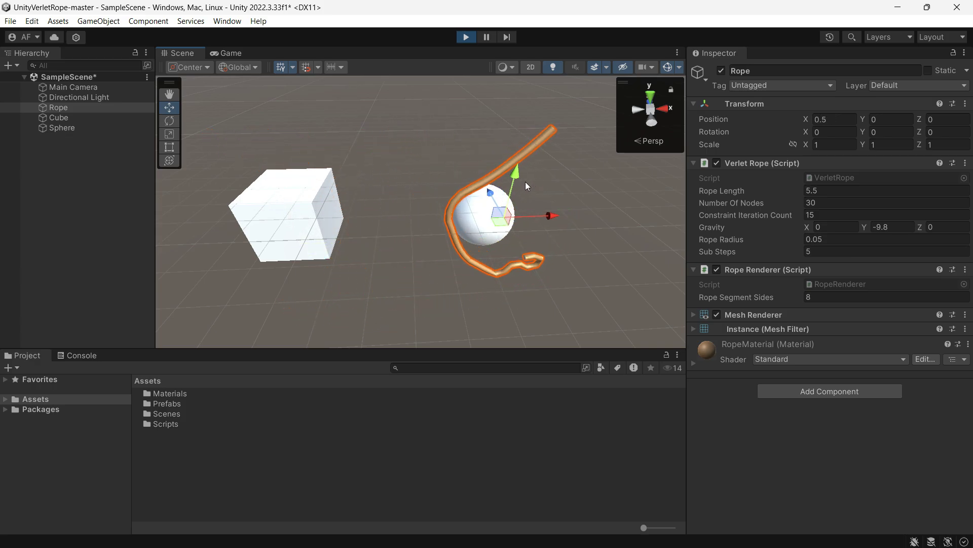
# Step: Reselect the Rope, lower it to Y -2.36 so it hooks over the sphere, then stop playback
pyautogui.click(412, 205)
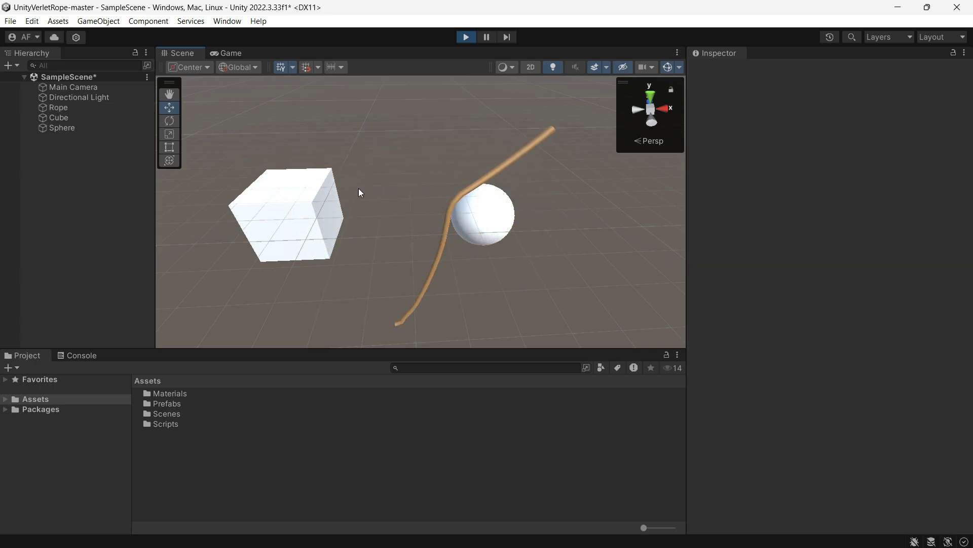
pyautogui.click(71, 108)
pyautogui.moveTo(484, 203); pyautogui.dragTo(442, 288)
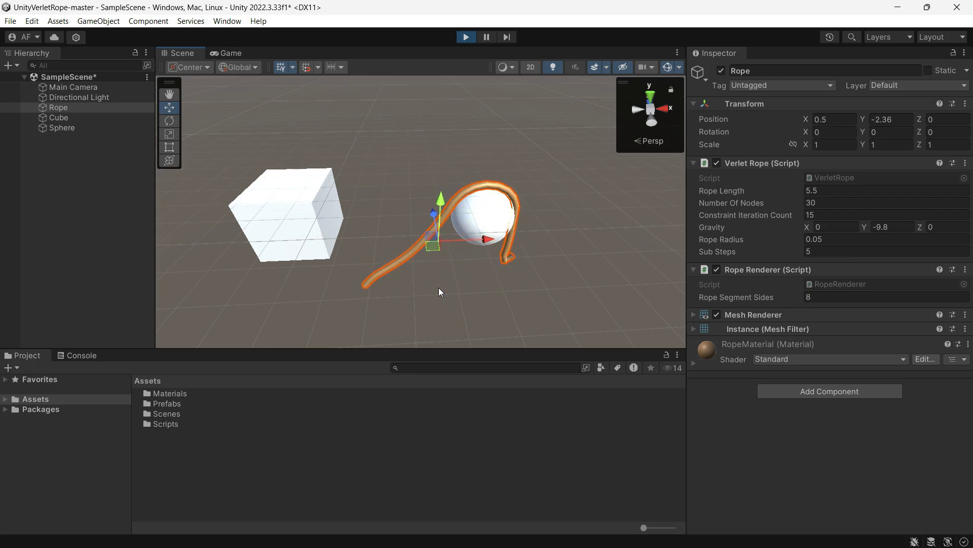
pyautogui.click(465, 37)
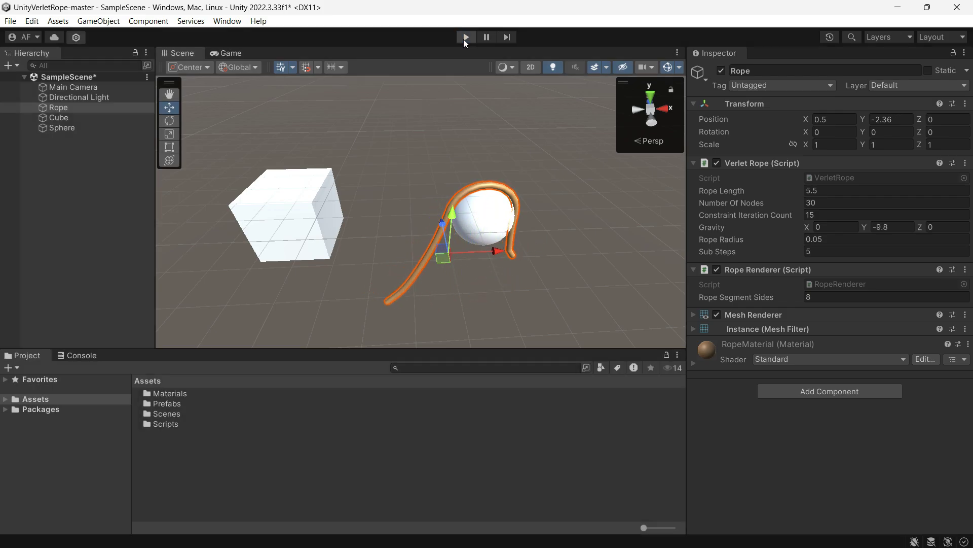